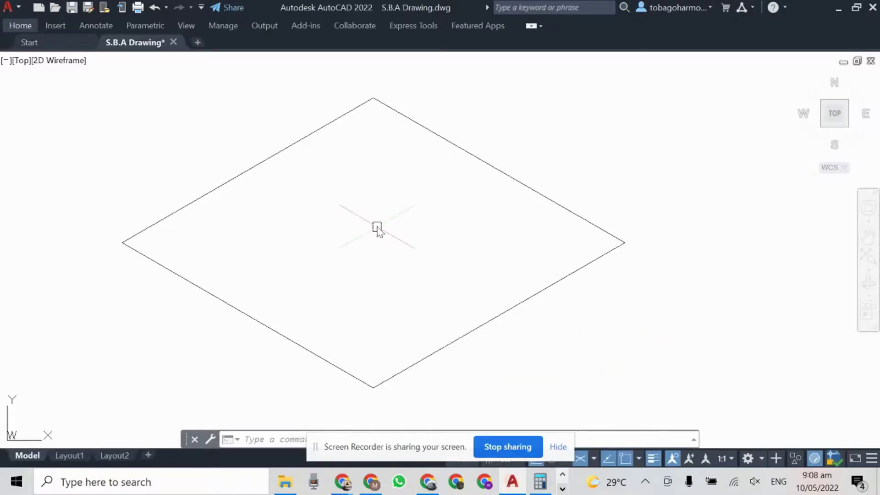
Draw two lines joining opposite edge midpoints of the rhombus, splitting it into quarters
left_click(557, 449)
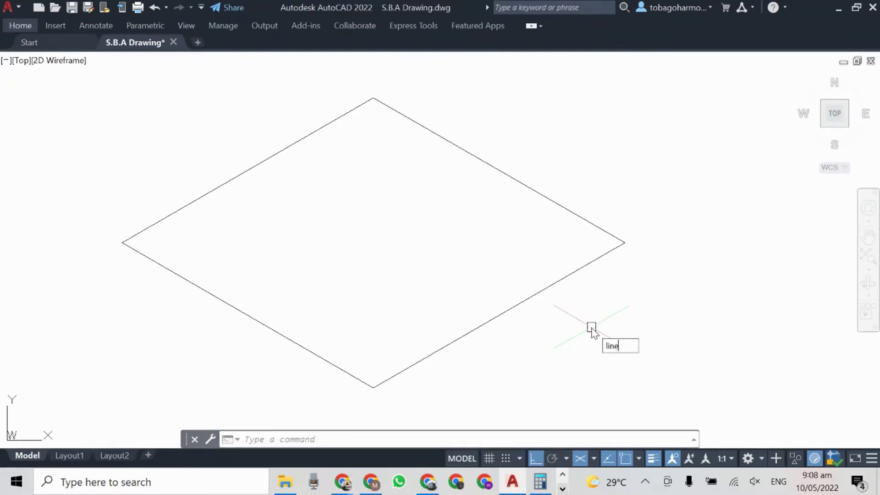
type("l")
key("Return")
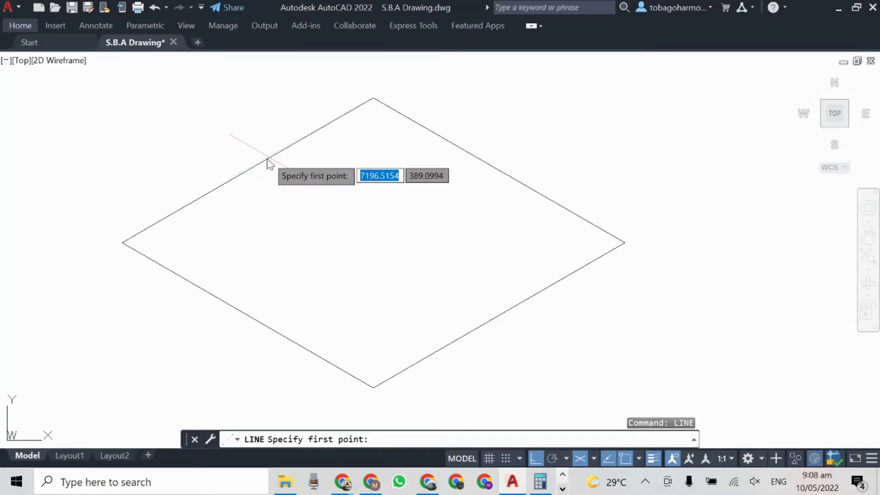
left_click(248, 170)
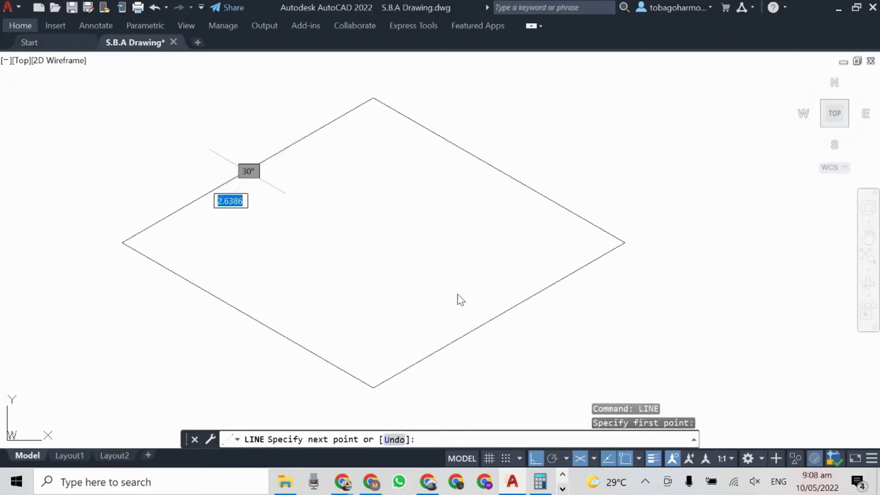
left_click(498, 315)
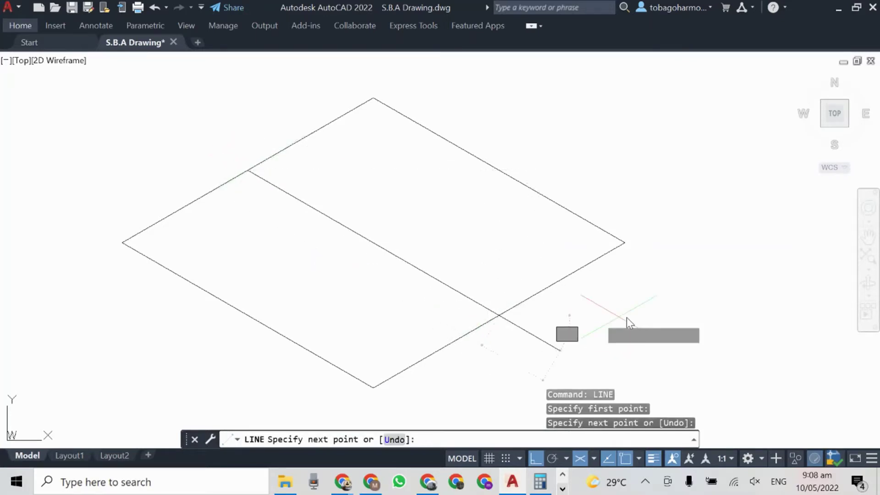
key("Return")
right_click(693, 219)
left_click(713, 227)
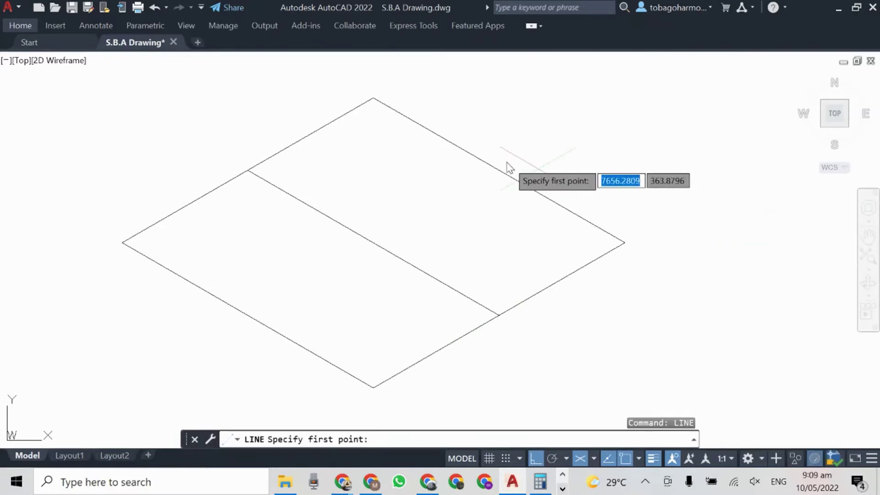
left_click(499, 170)
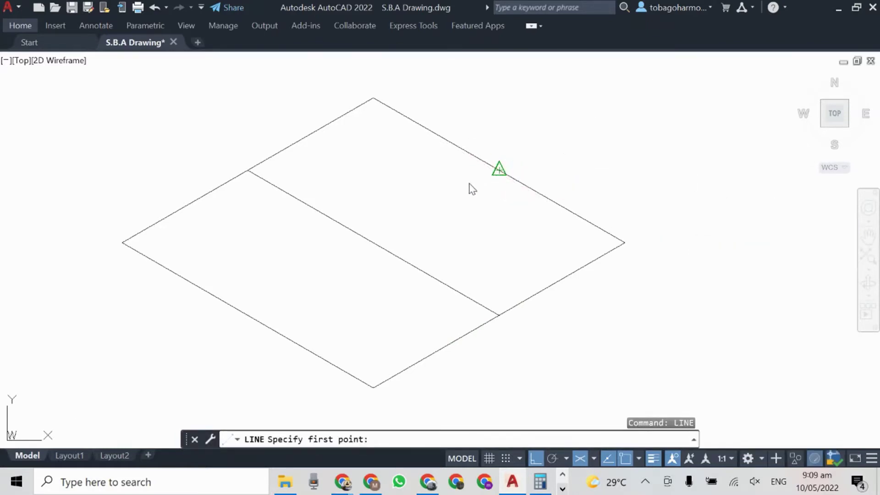
left_click(247, 315)
key("Return")
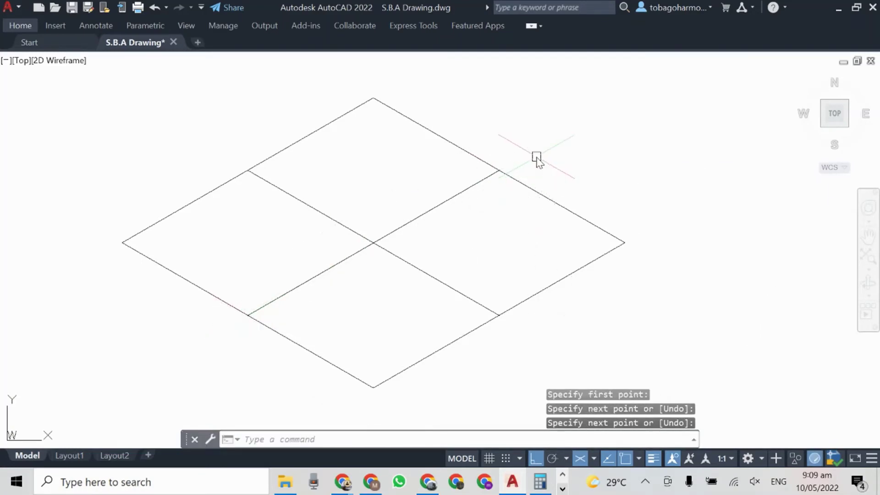
Draw the horizontal diagonal from the rhombus's left corner to its right corner
right_click(547, 129)
left_click(558, 134)
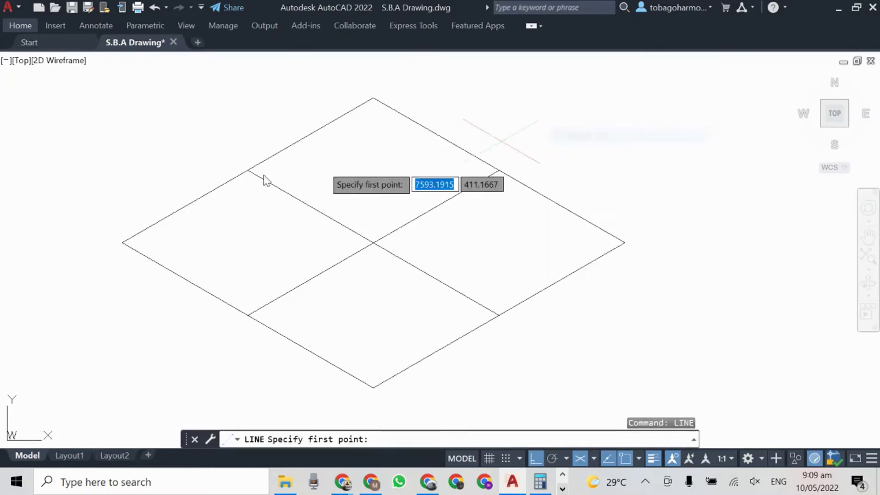
left_click(121, 243)
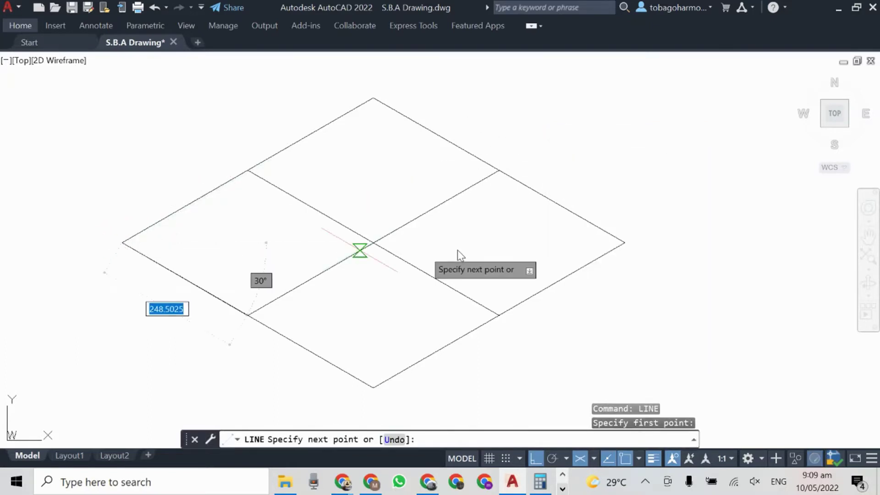
left_click(623, 243)
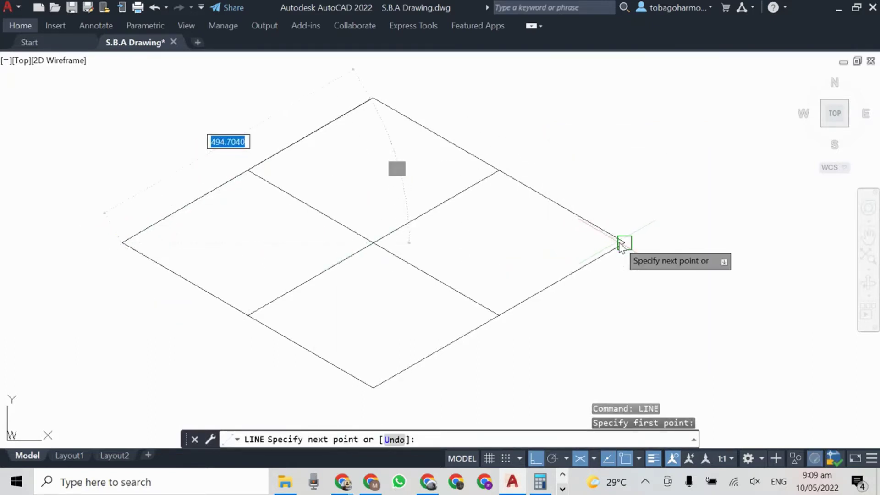
key("Return")
right_click(711, 161)
left_click(721, 167)
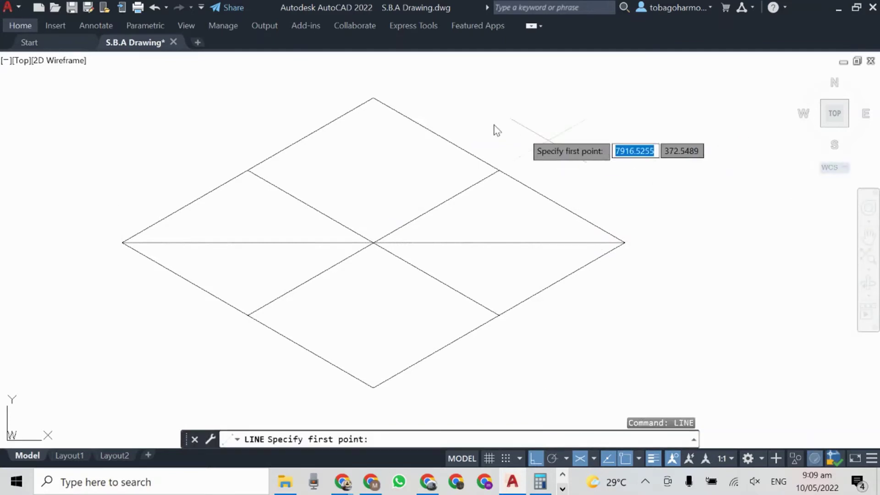
Draw the vertical diagonal from top to bottom corner, then turn Ortho off with F8
left_click(373, 98)
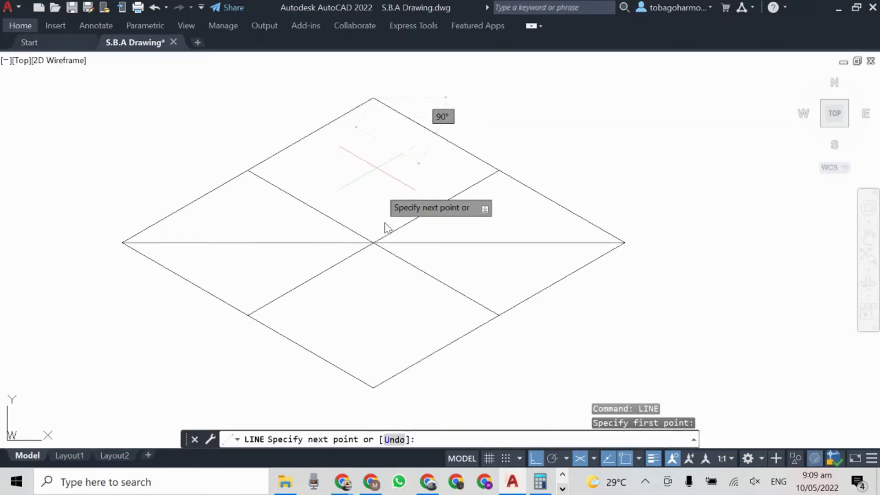
left_click(373, 386)
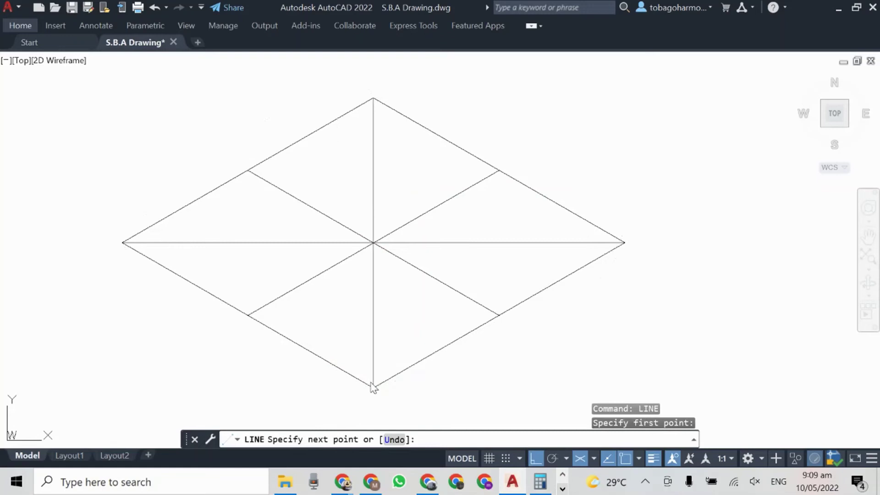
key("Return")
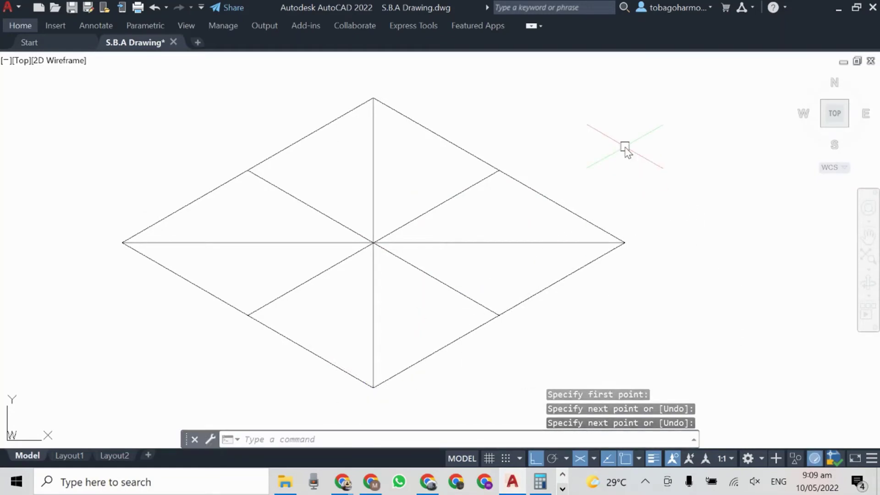
key("F8")
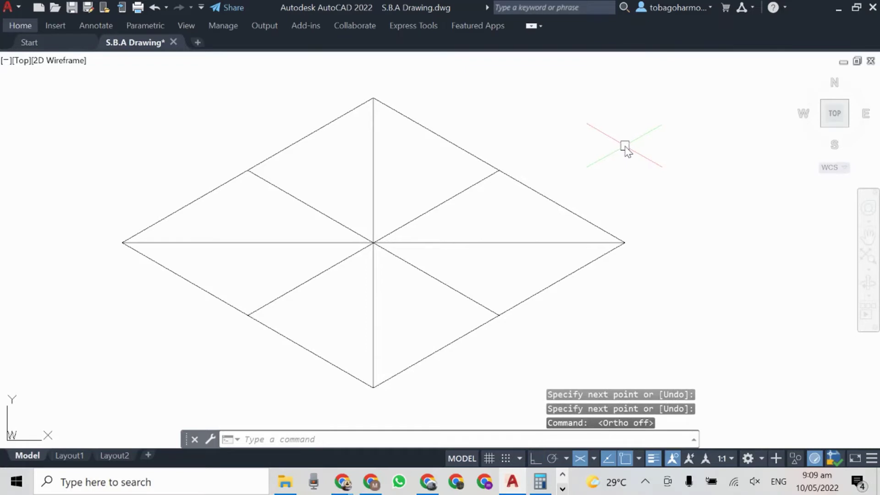
Draw lines from the upper-left midpoint to the bottom corner and from the top corner to the lower-right midpoint
right_click(613, 132)
left_click(641, 139)
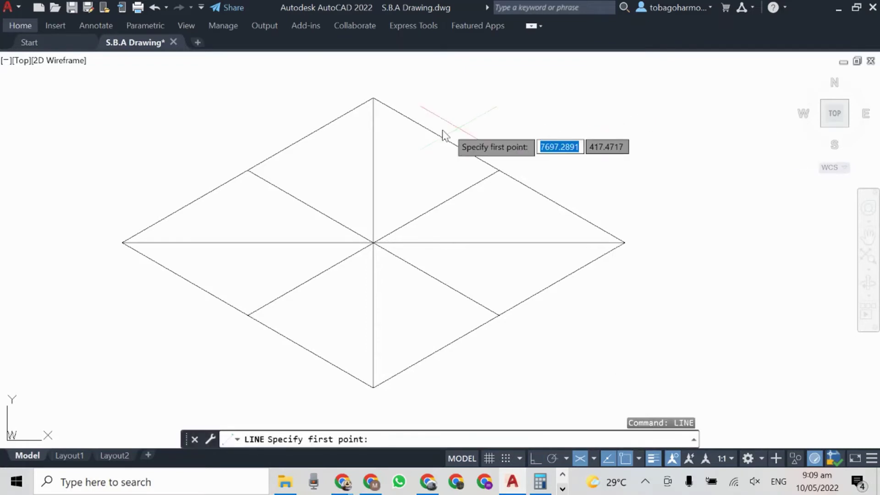
left_click(247, 170)
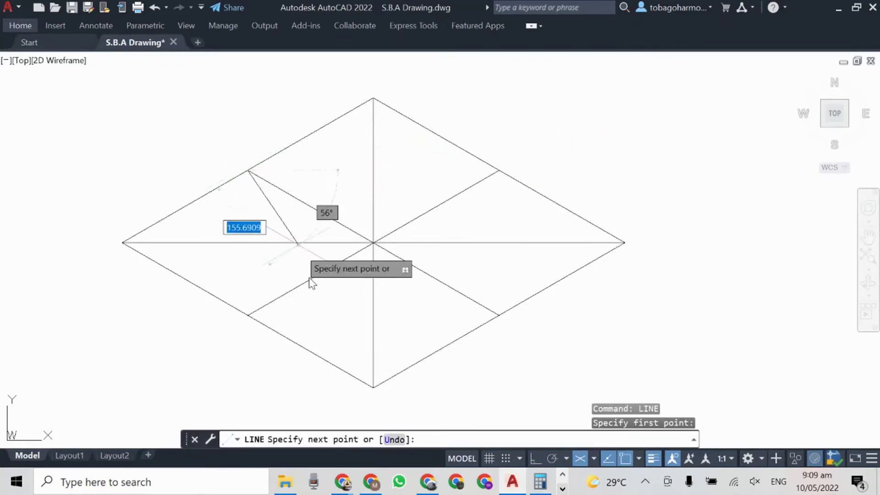
left_click(373, 387)
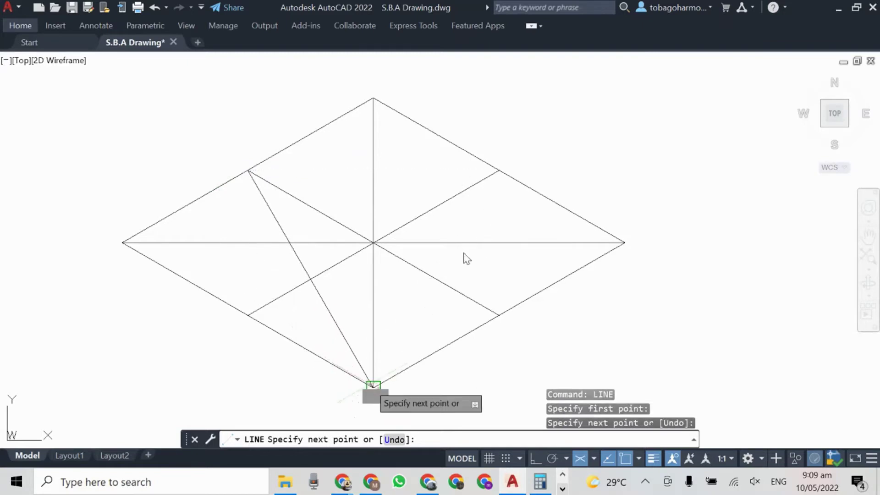
key("Return")
right_click(557, 131)
left_click(596, 137)
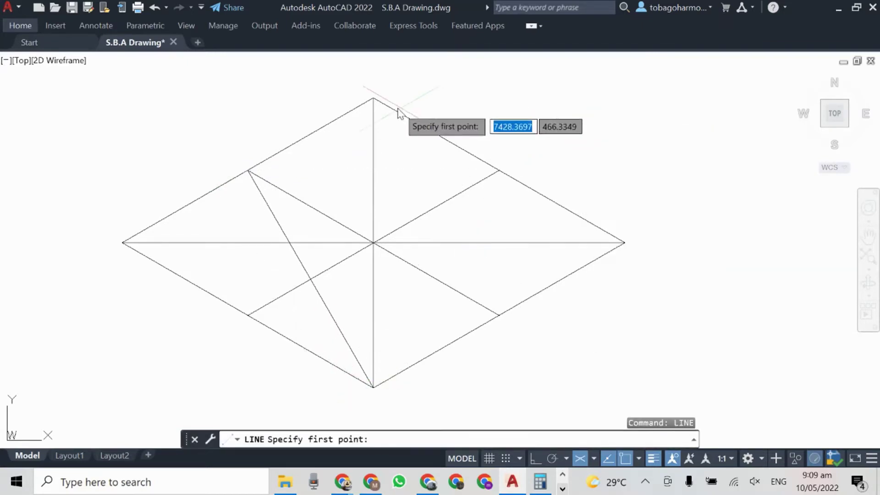
left_click(373, 98)
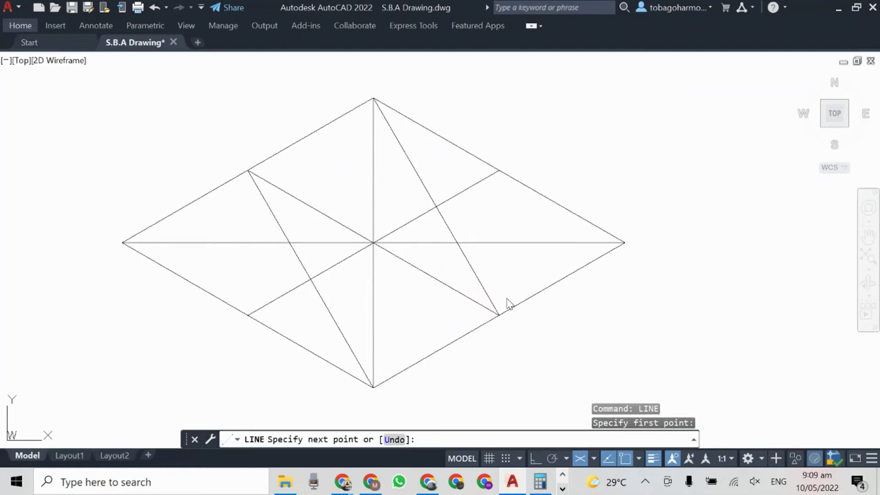
left_click(508, 303)
key("Return")
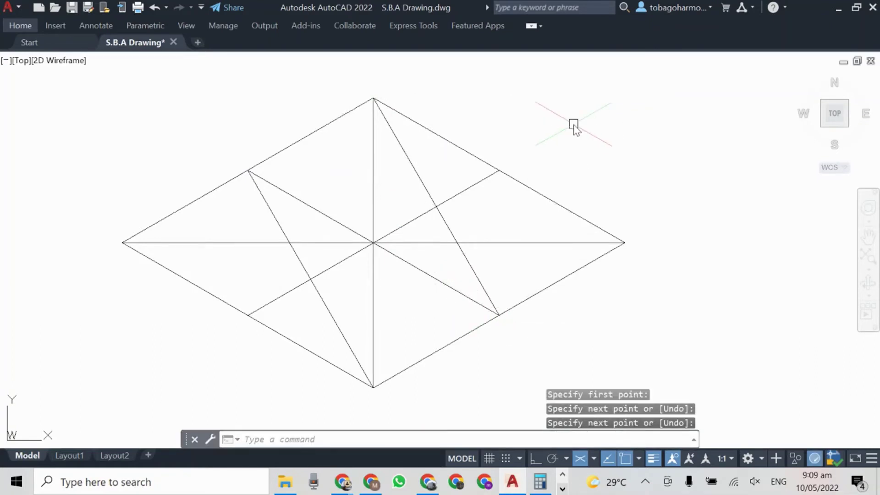
Draw the left side arc centred on the left diagonal intersection, between the upper-left and lower-left midpoints
key("Return")
type("c")
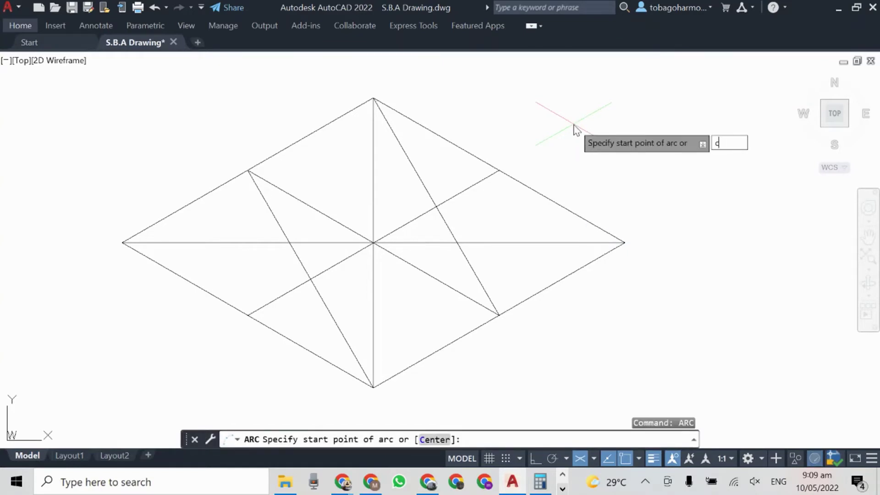
key("Escape")
type("arc")
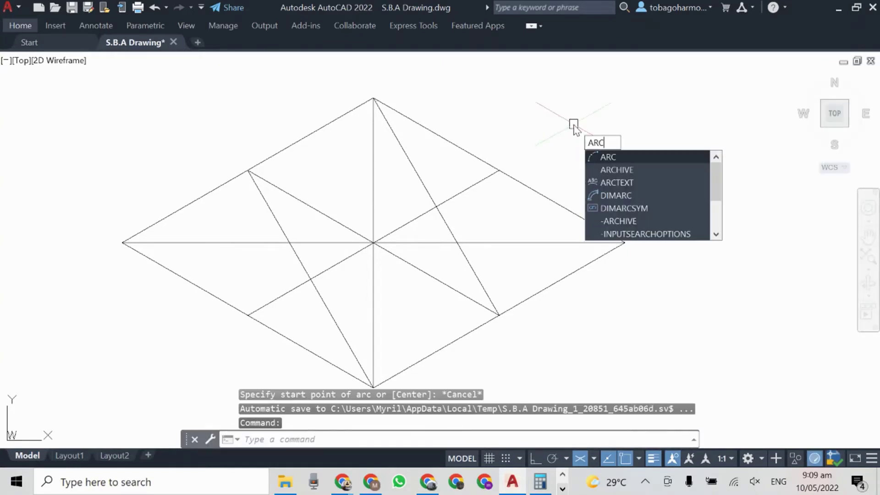
key("Return")
type("c")
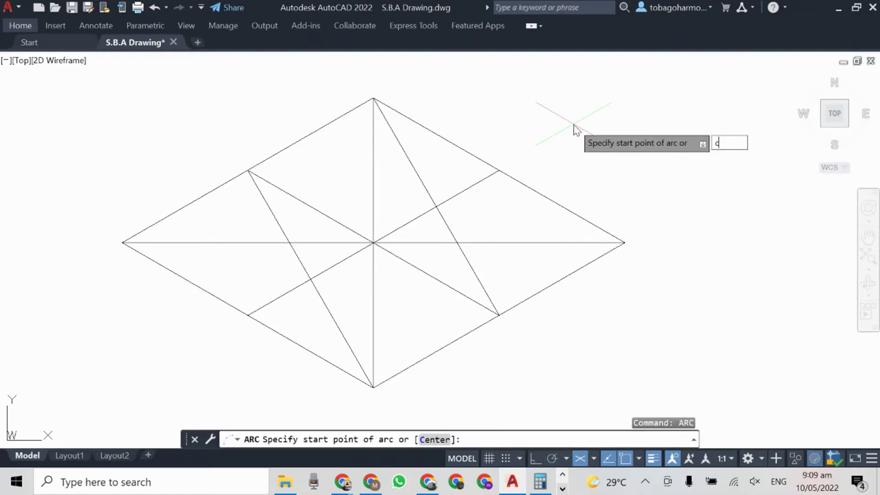
key("Return")
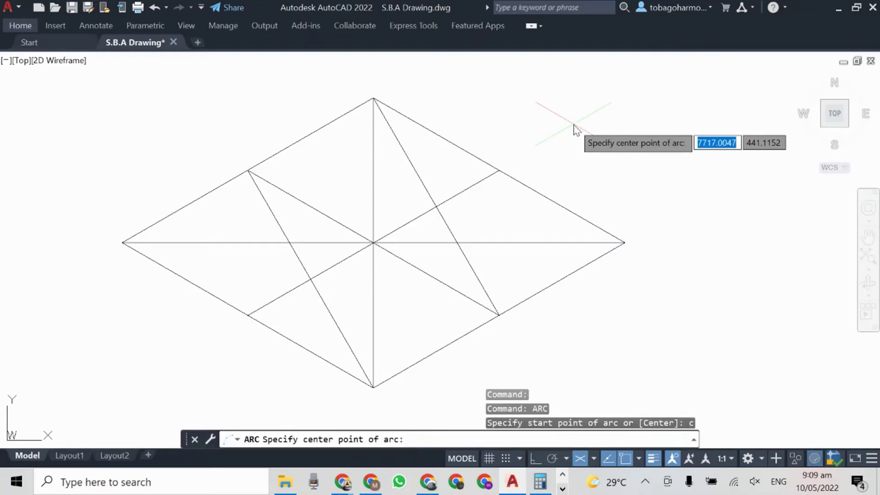
left_click(289, 244)
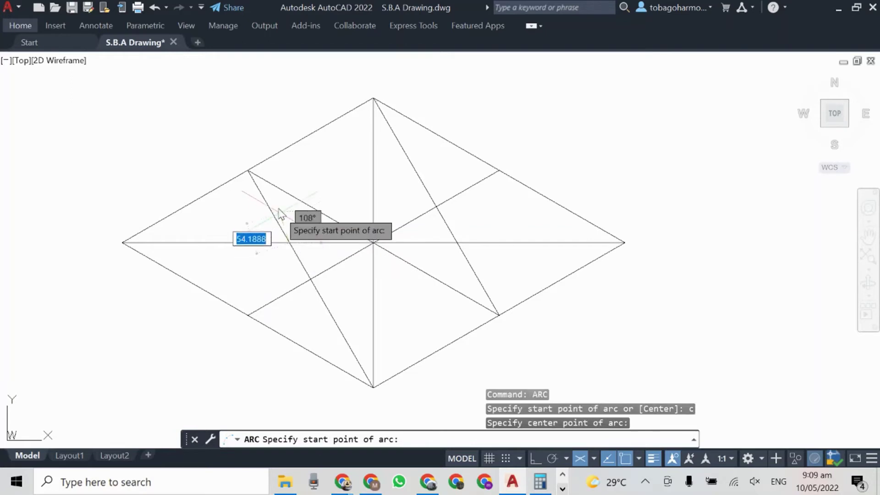
left_click(247, 171)
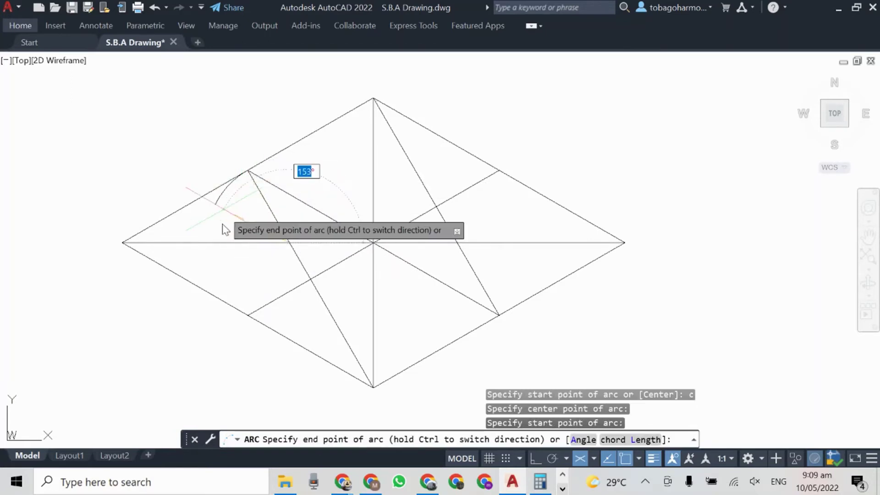
left_click(247, 315)
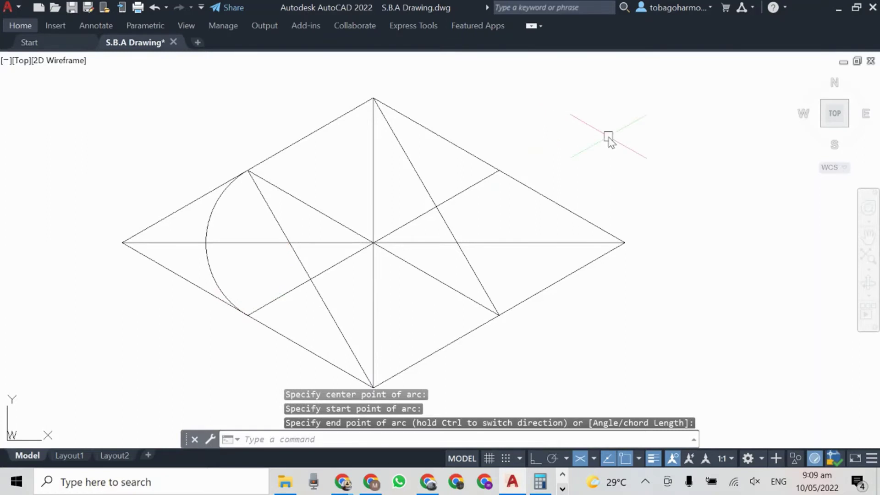
Draw the right side arc centred on the right intersection, between the lower-right and upper-right midpoints
right_click(609, 140)
left_click(614, 141)
type("c")
key("Return")
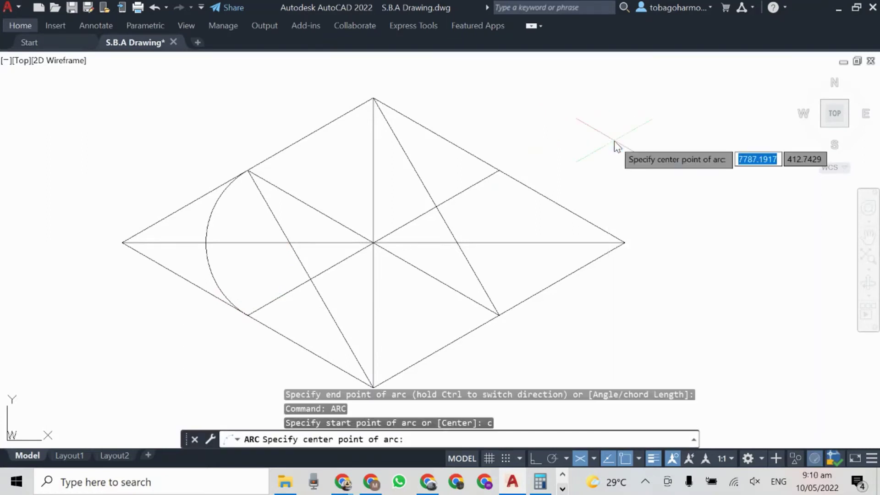
left_click(466, 245)
left_click(498, 314)
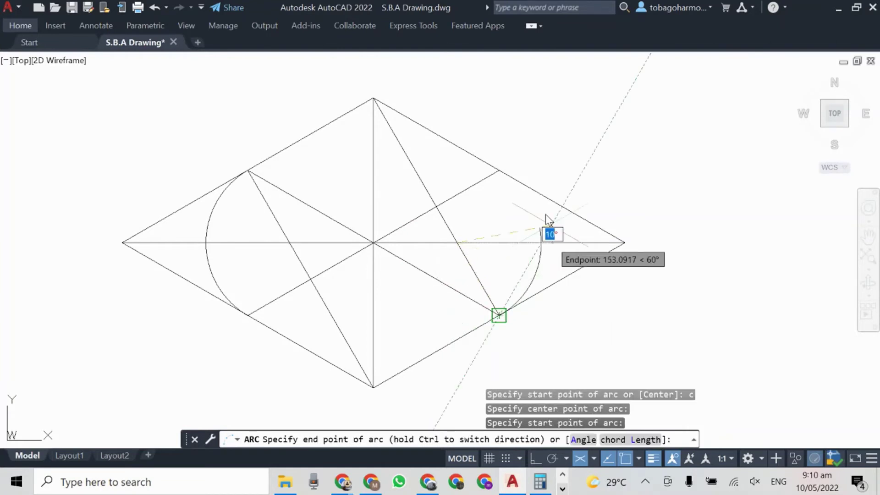
left_click(497, 167)
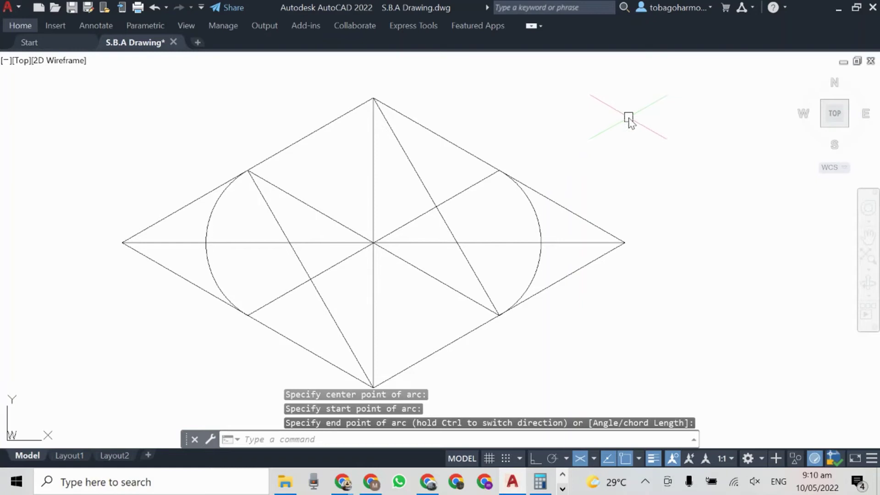
Draw the large bottom arc centred on the top vertex, from lower-left to lower-right tangent point
right_click(628, 119)
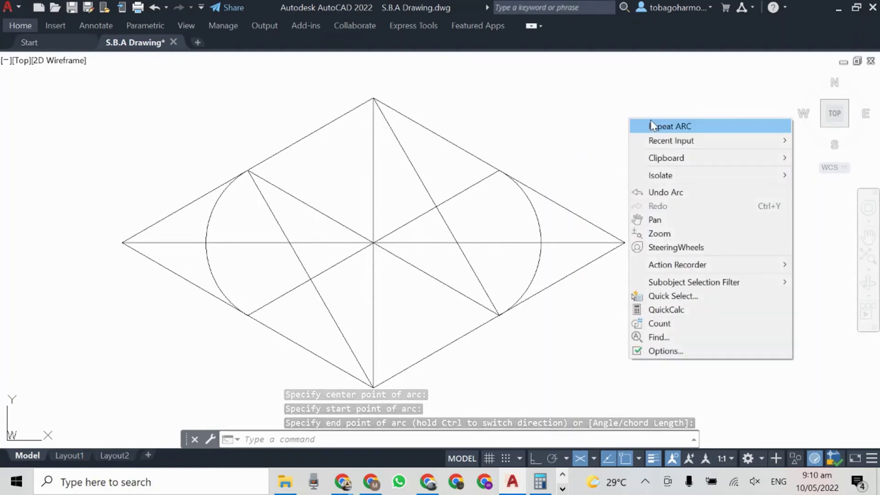
left_click(669, 126)
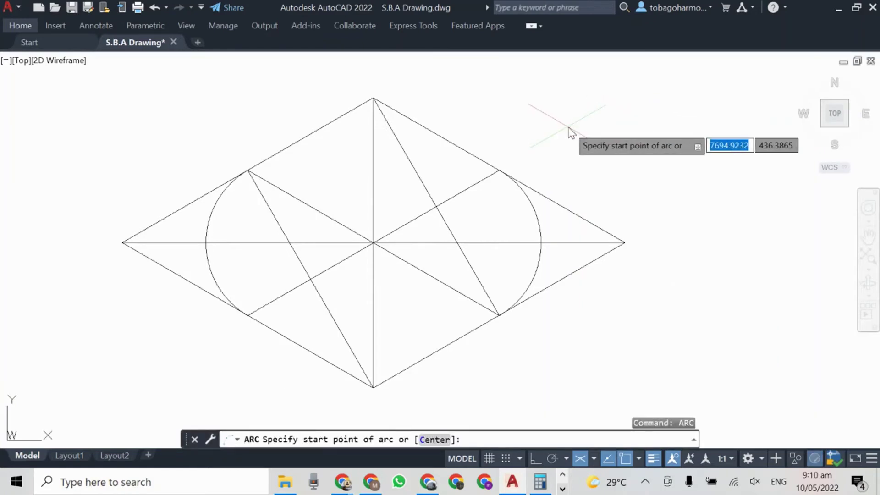
type("c")
key("Return")
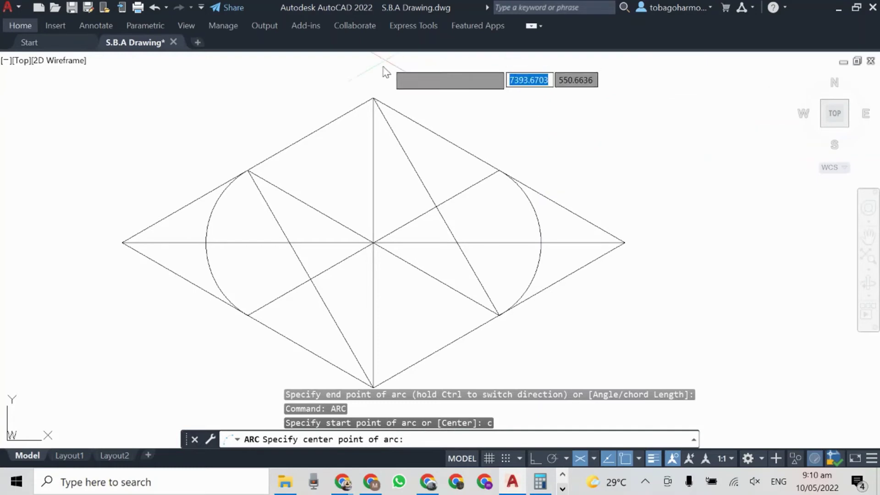
left_click(373, 98)
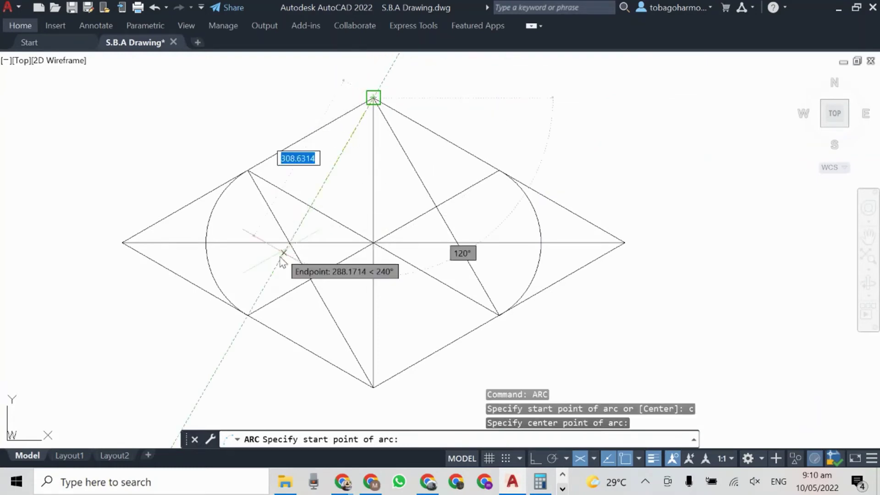
left_click(248, 314)
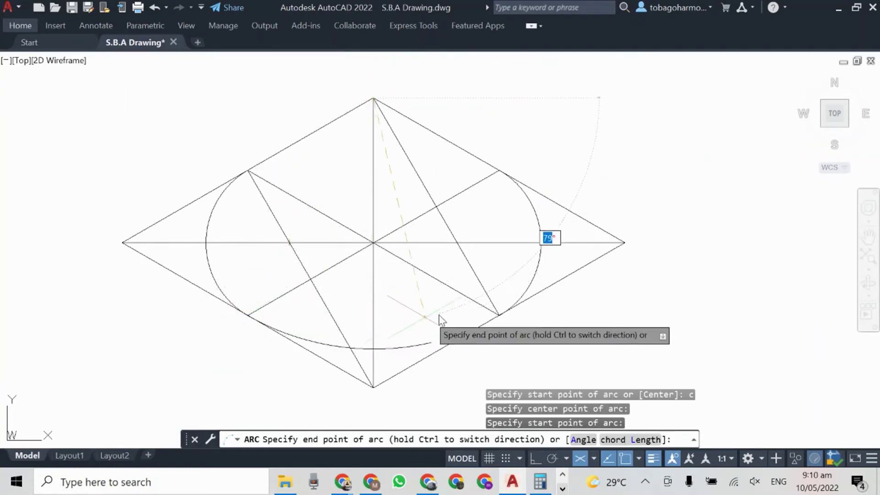
left_click(501, 315)
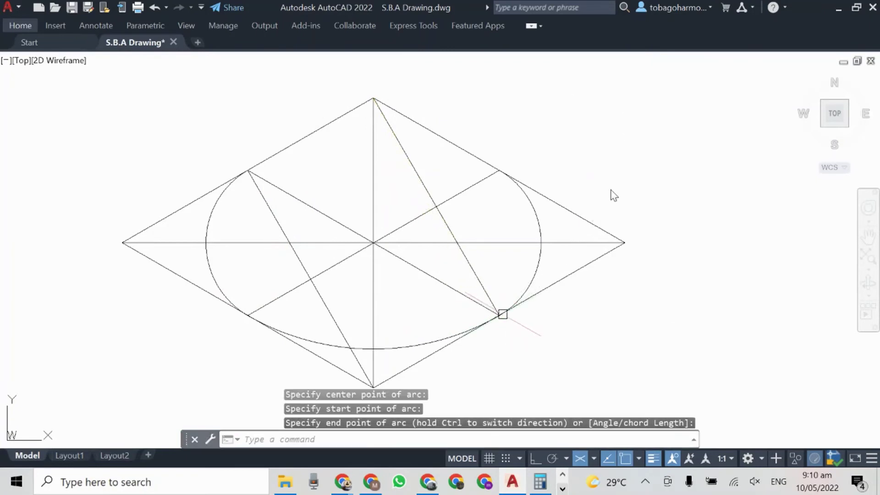
Draw the large top arc centred on the bottom vertex, from upper-right to upper-left tangent point
right_click(644, 111)
left_click(683, 117)
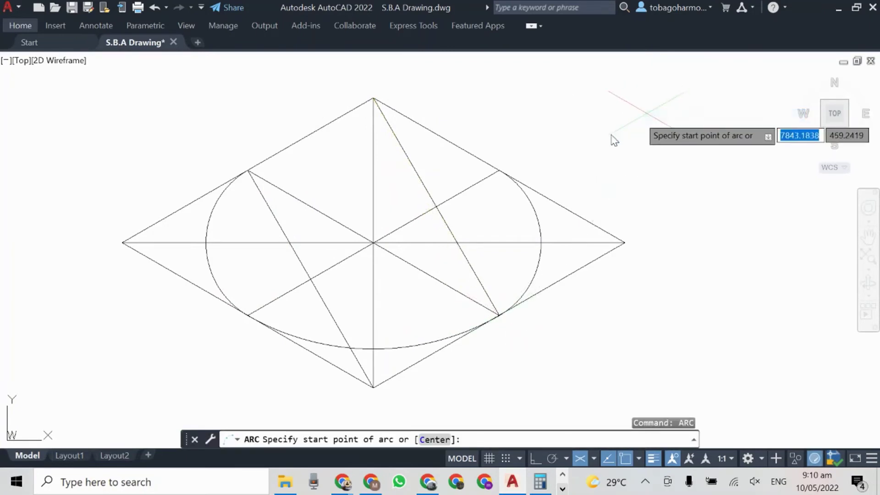
type("c")
key("Return")
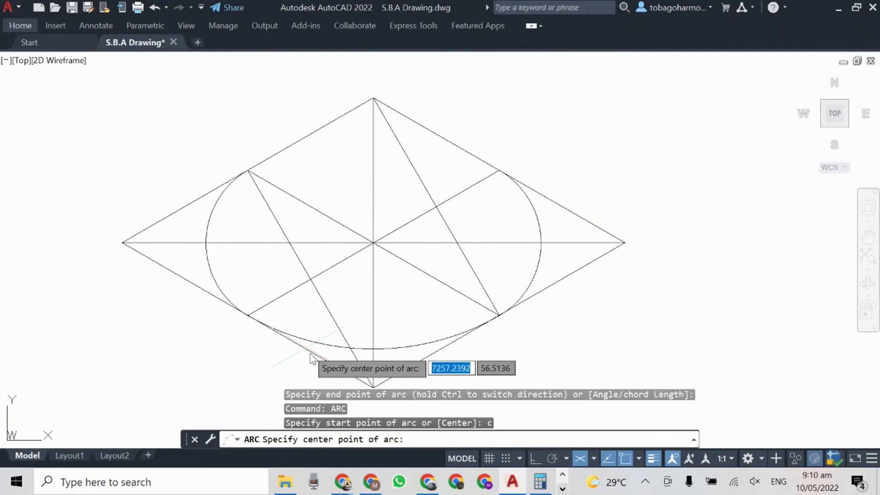
left_click(373, 386)
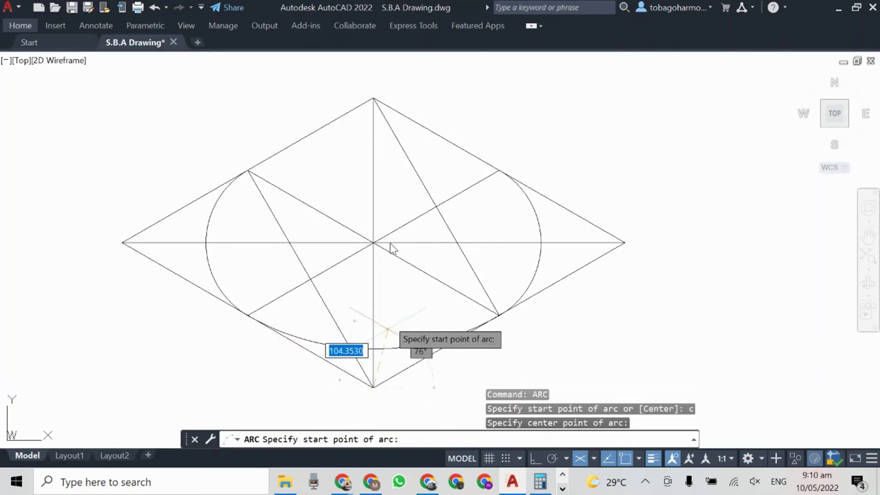
left_click(495, 172)
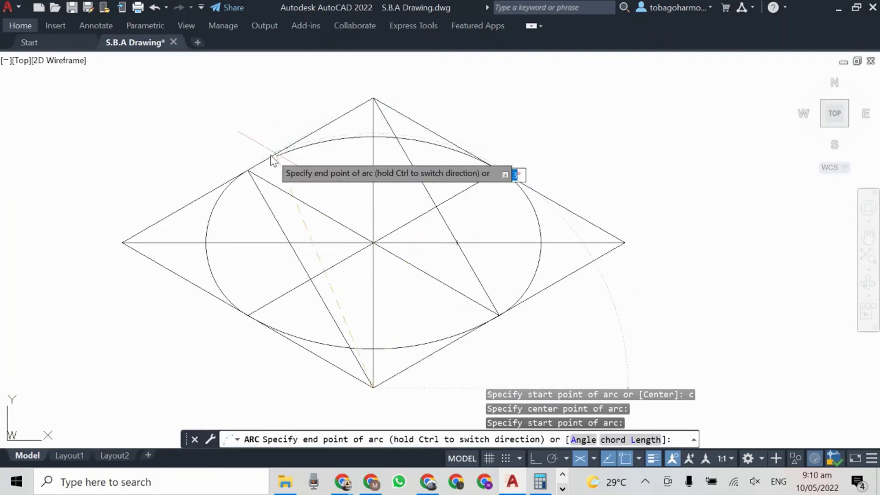
left_click(246, 174)
right_click(505, 105)
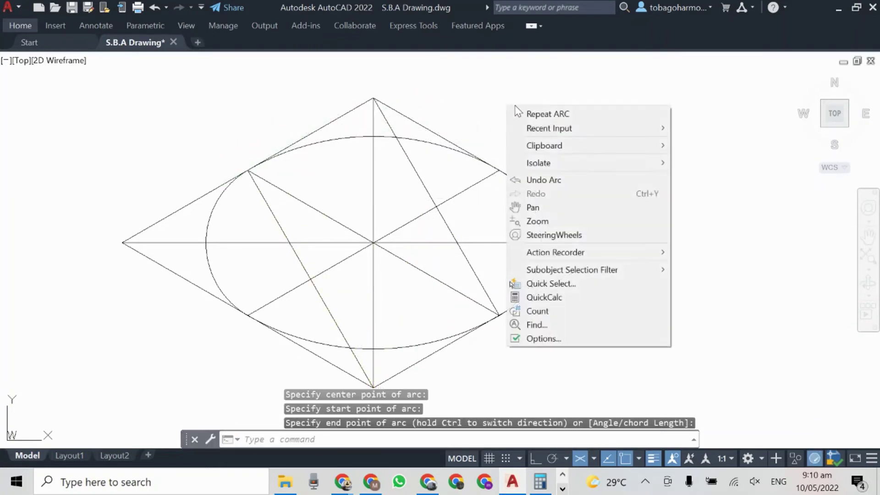
key("Escape")
left_click(428, 146)
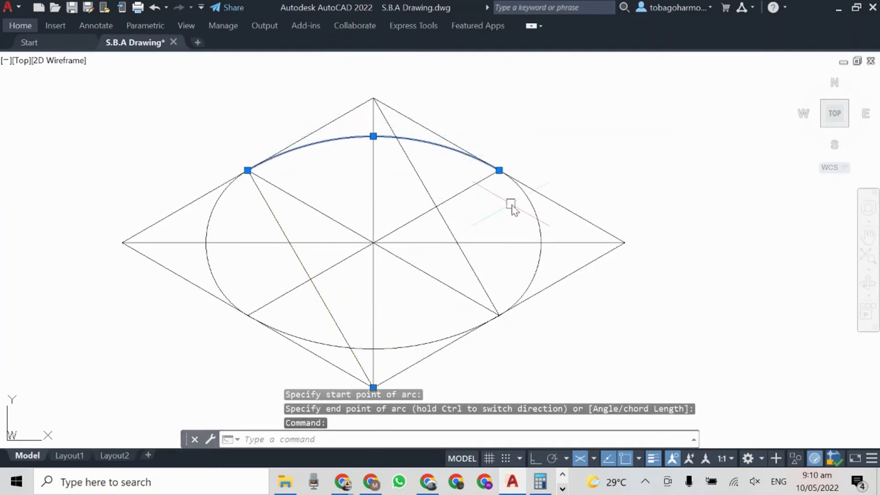
Move the right side arc and the bottom arc onto the magenta Layer8
key("Escape")
left_click(530, 213)
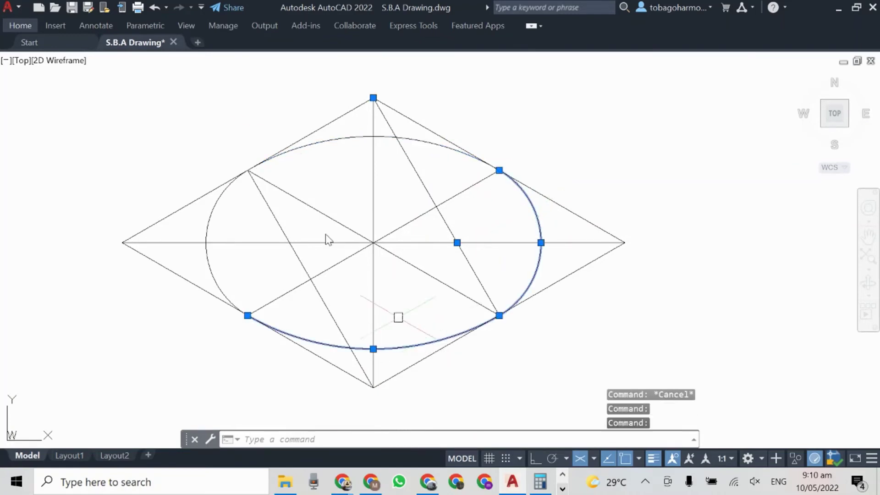
left_click(20, 28)
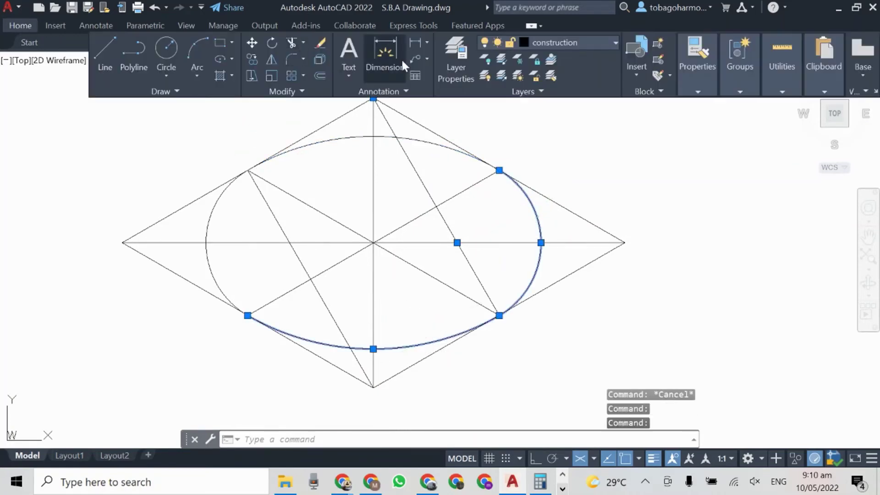
left_click(544, 45)
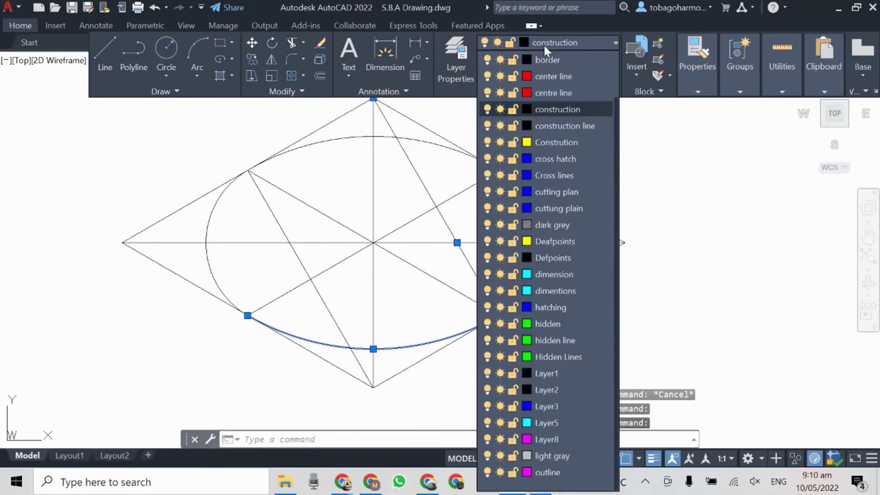
left_click(557, 439)
key("Escape")
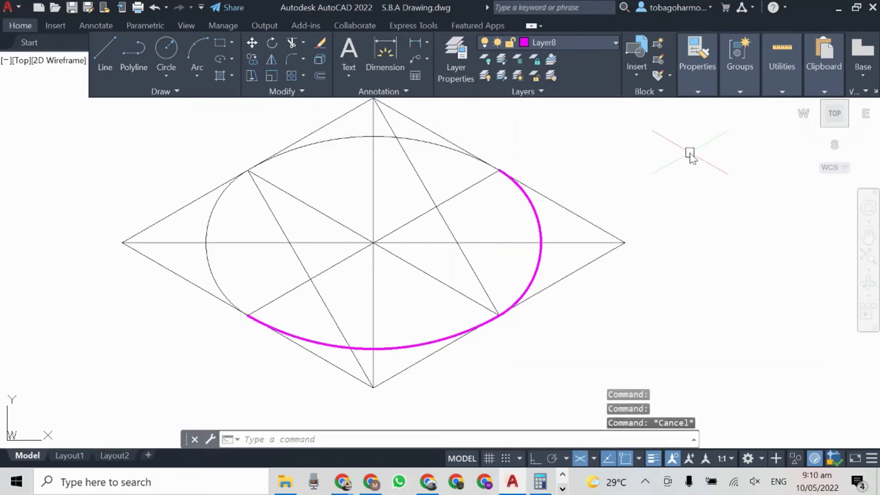
middle_click_drag(665, 177, 661, 111)
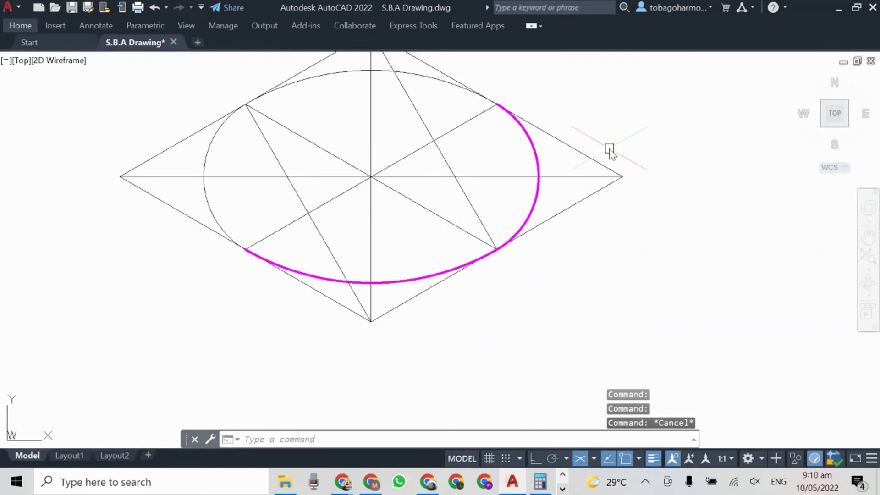
left_click(529, 149)
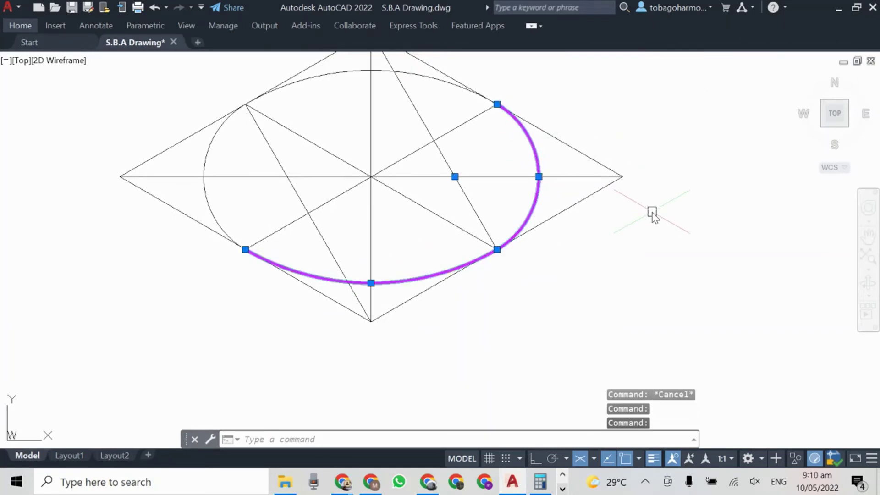
Copy the magenta right and bottom arcs 82.6 units straight down from the rhombus centre
type("copy")
key("Return")
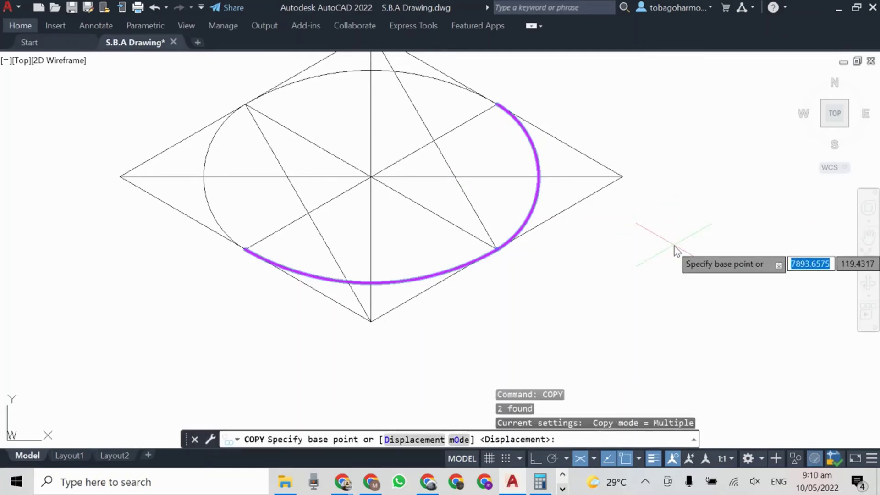
left_click(371, 176)
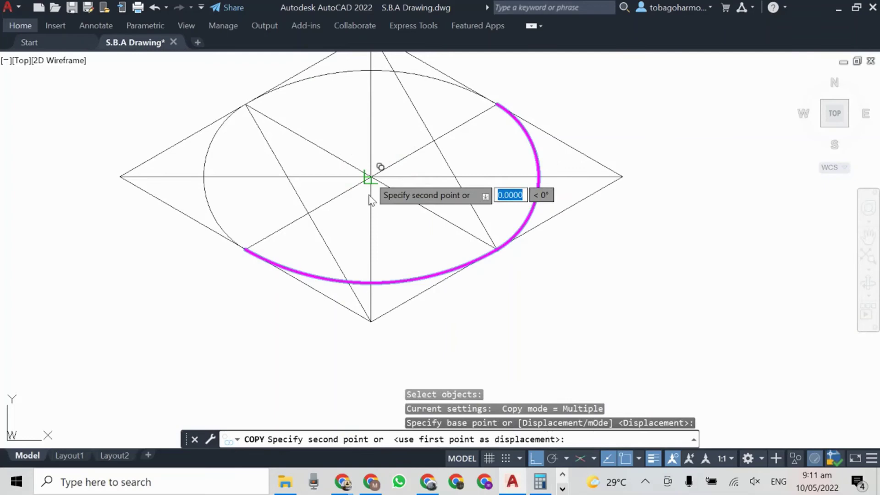
left_click(371, 225)
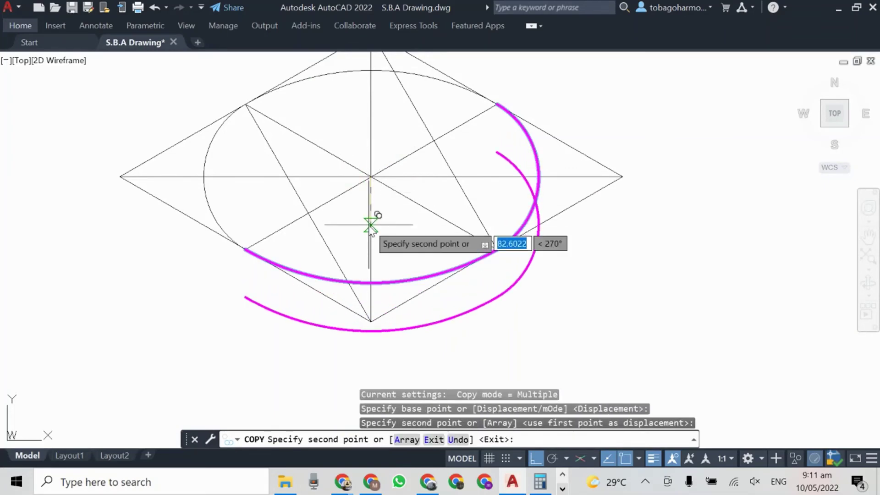
key("Return")
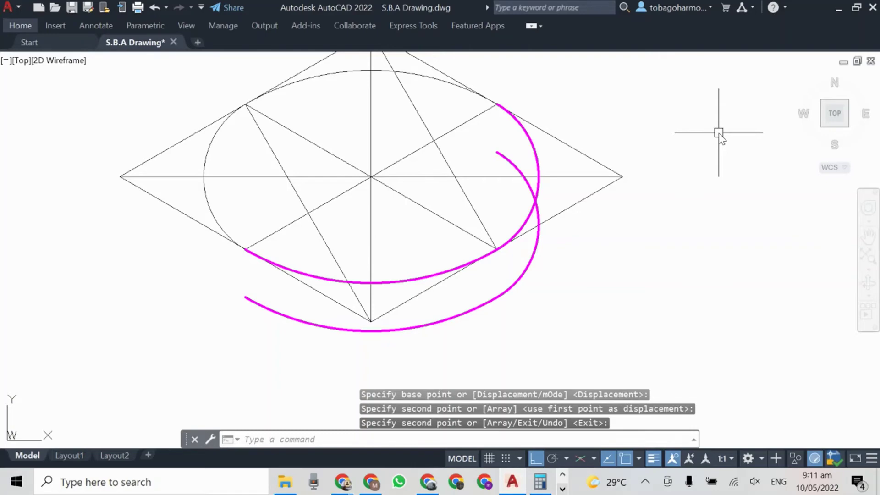
type("line")
key("Return")
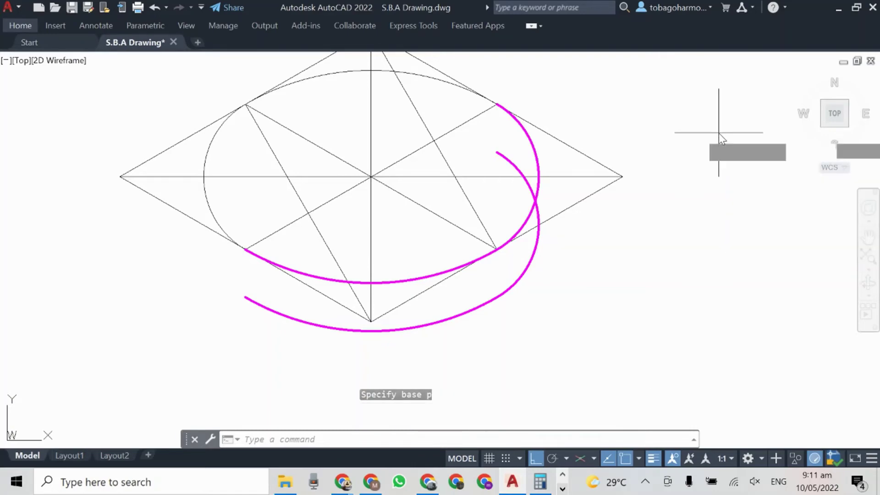
Draw a short vertical line joining the right arc to its lower copy, then go to the Start page
left_click(538, 177)
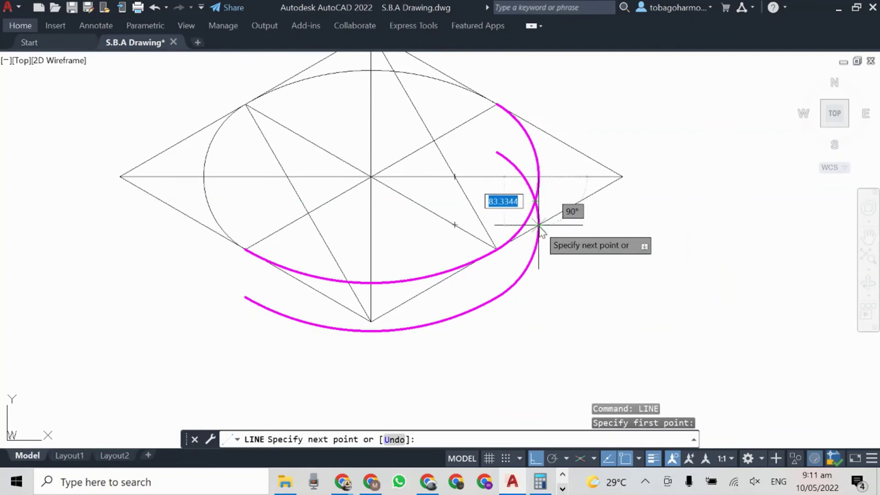
left_click(539, 225)
key("Return")
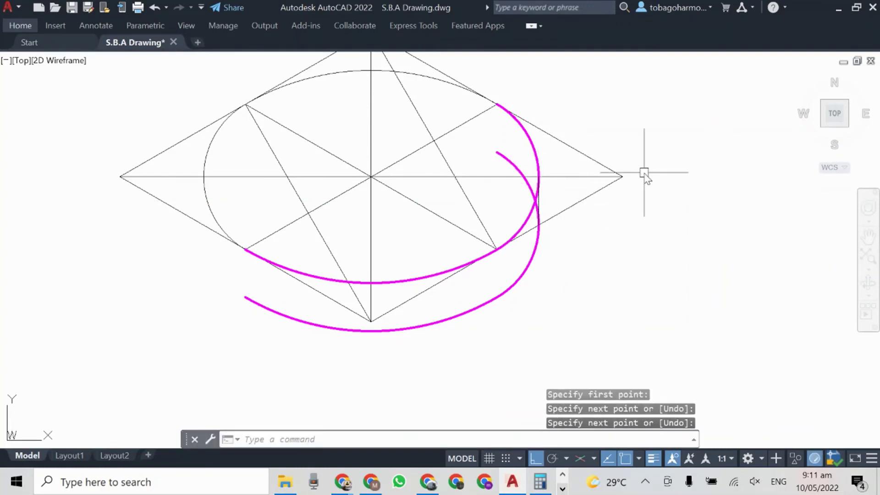
scroll(545, 200, "up", 2)
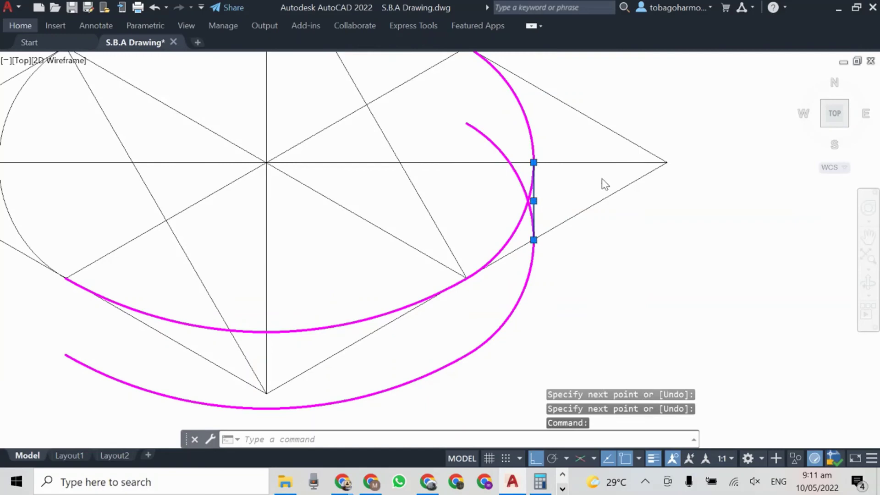
scroll(601, 179, "down", 2)
left_click(44, 43)
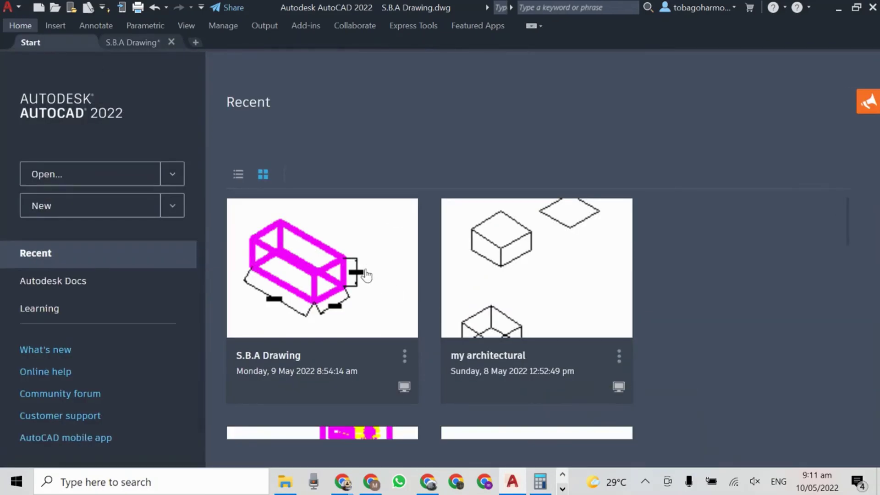
Reopen S.B.A Drawing and move the vertical connecting line onto magenta Layer8
left_click(366, 274)
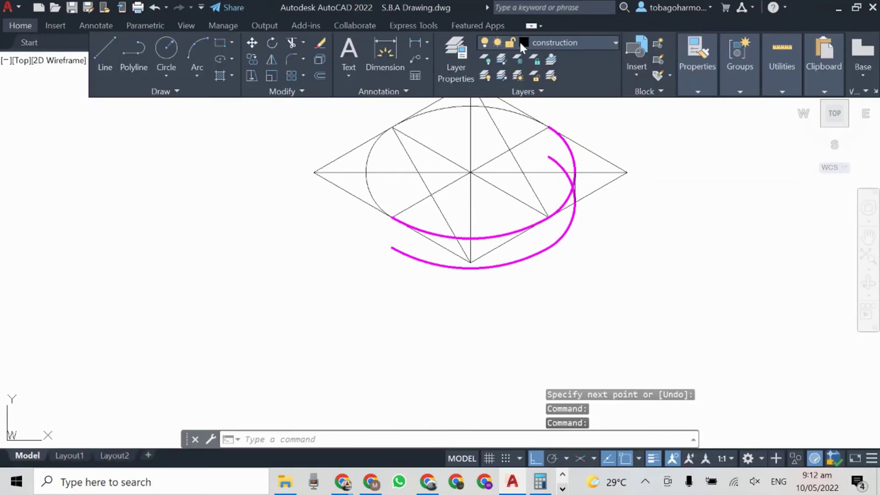
left_click(537, 42)
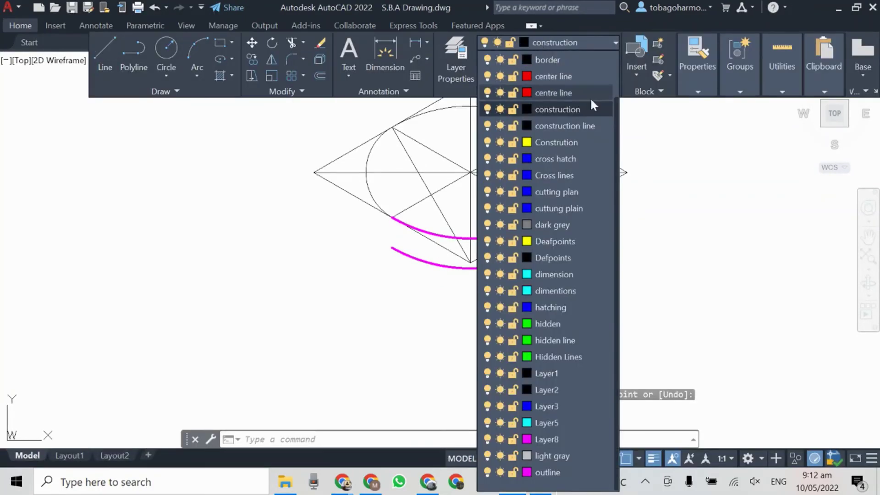
scroll(584, 181, "up", 4)
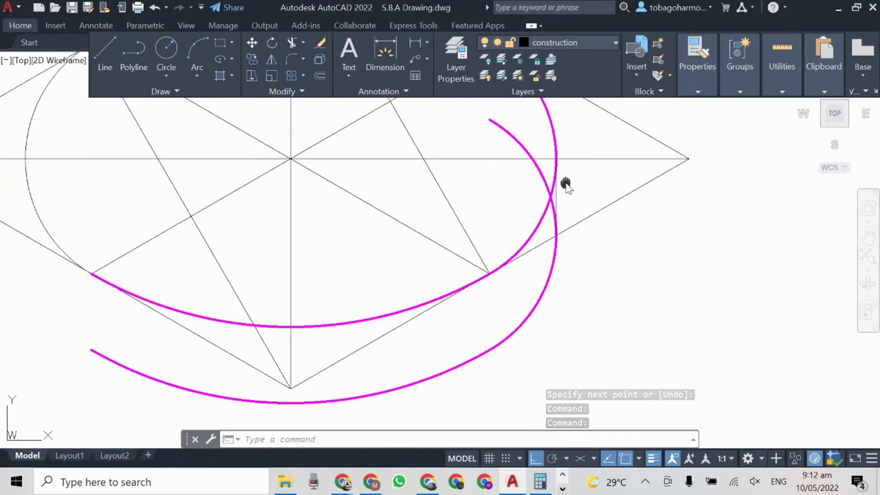
middle_click_drag(566, 184, 568, 231)
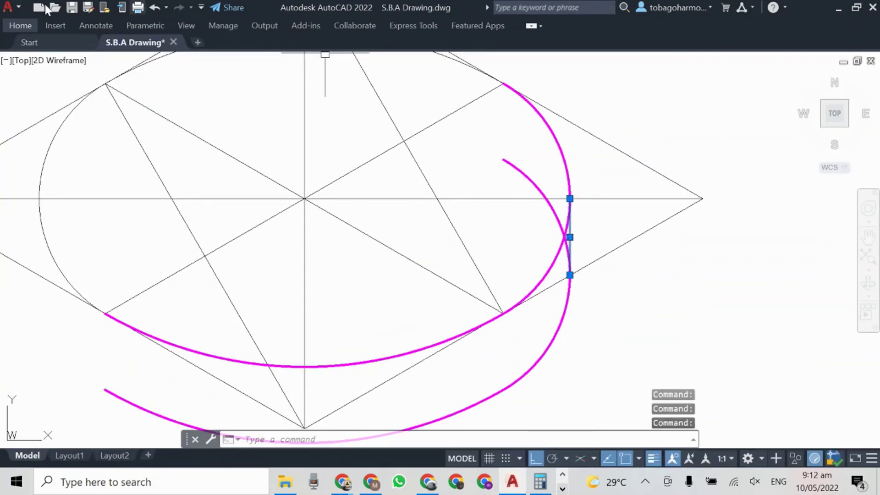
left_click(20, 25)
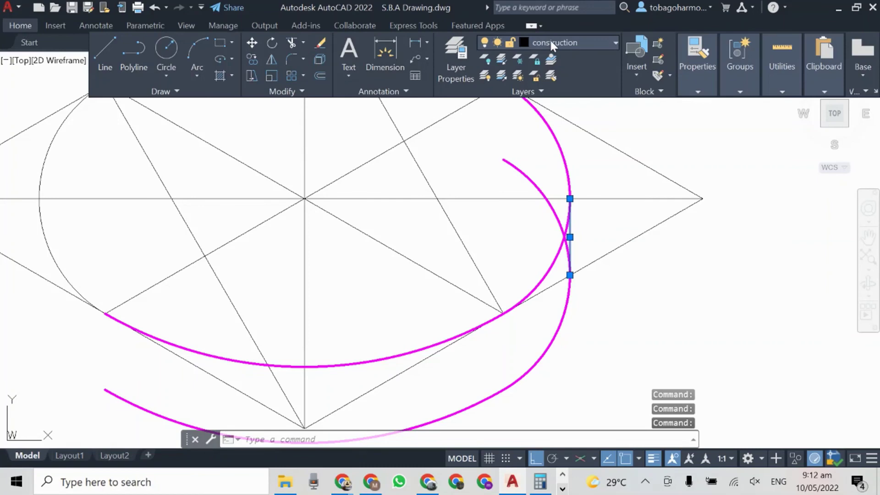
left_click(573, 42)
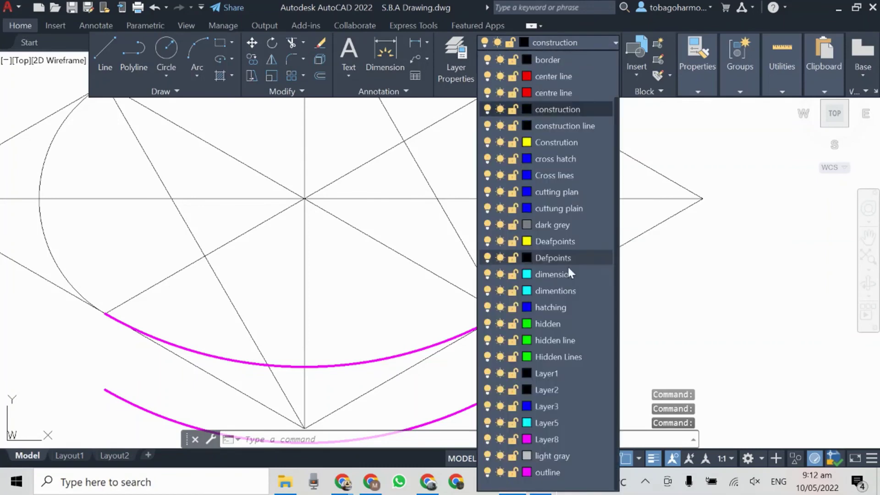
left_click(551, 435)
key("Escape")
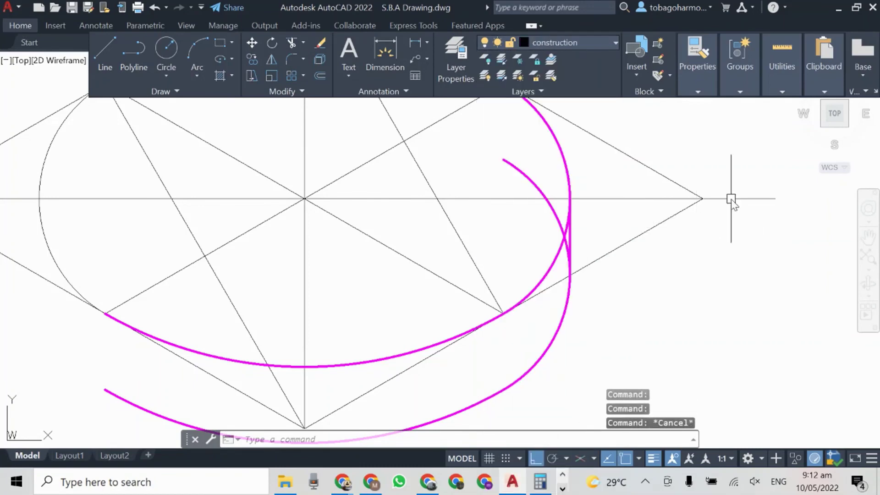
Trim away the hidden inner segment of the copied lower arc
key("Return")
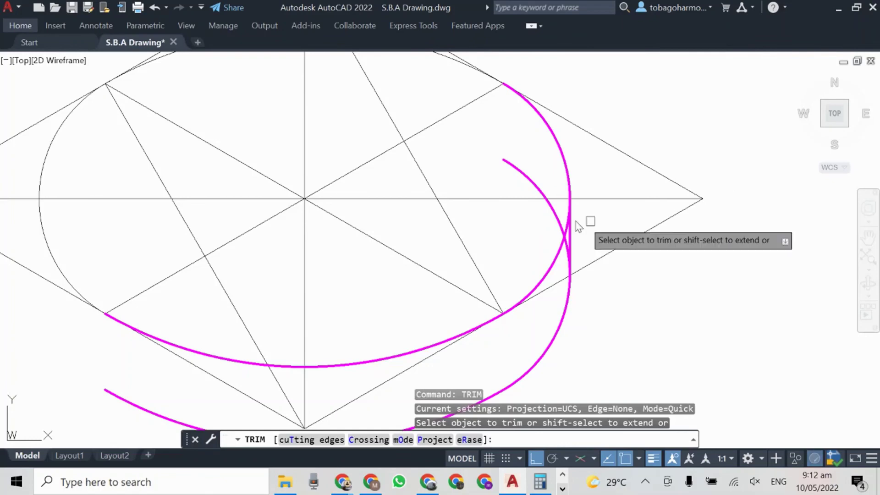
left_click(534, 184)
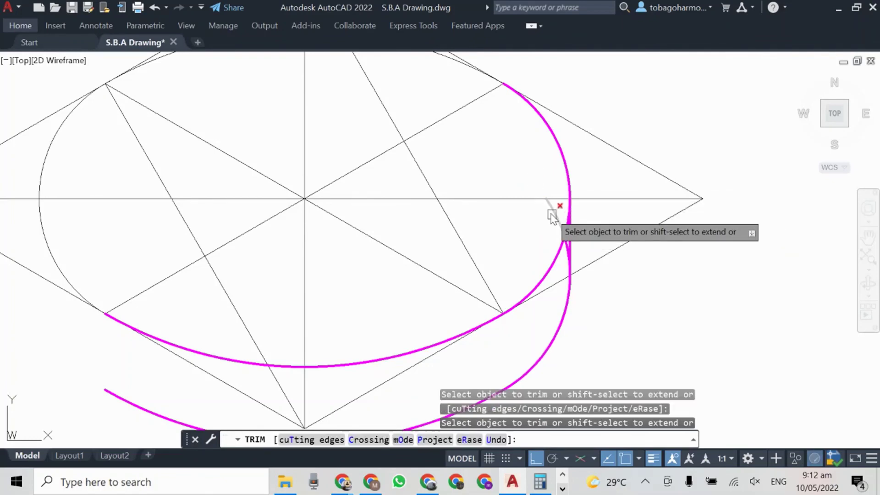
scroll(578, 247, "up", 5)
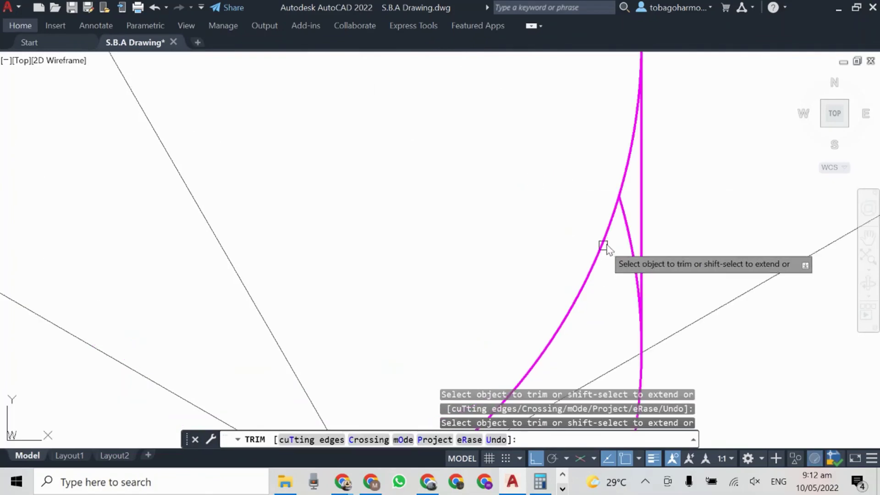
scroll(545, 155, "down", 8)
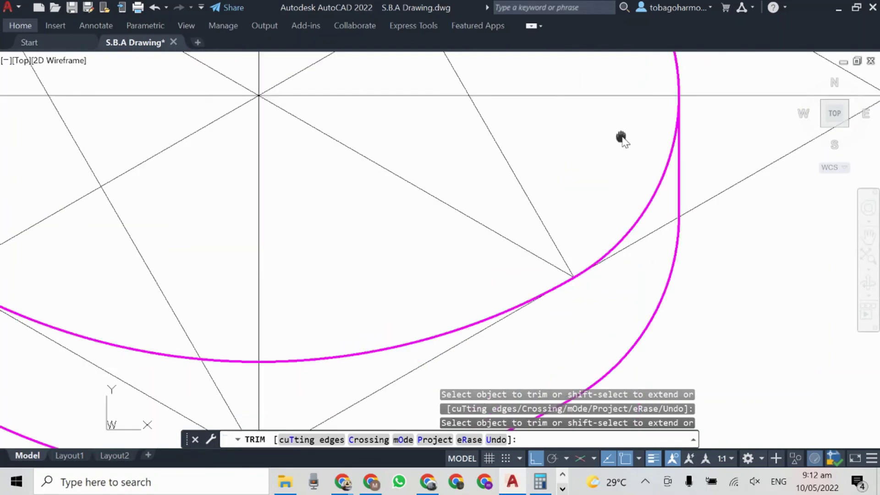
key("Return")
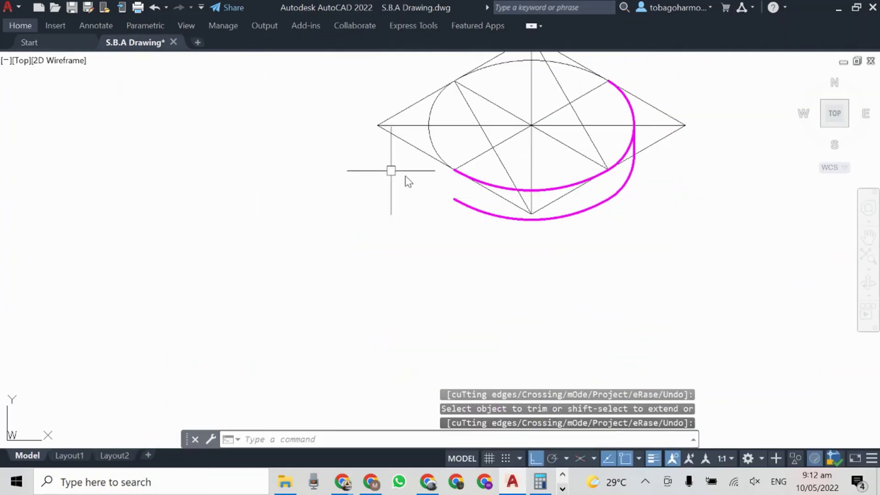
Window-select the whole PLEASE SUBSCRIBE lettering
middle_click_drag(575, 161, 495, 254)
scroll(504, 232, "up", 2)
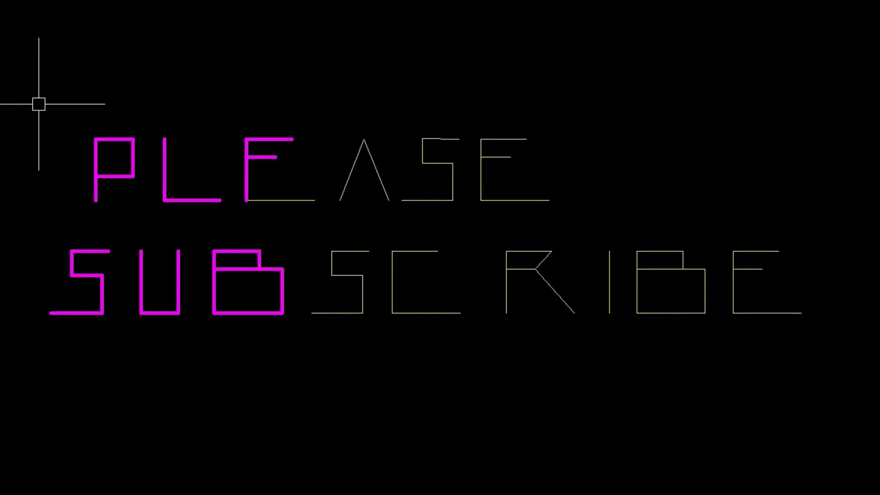
left_click(24, 67)
left_click(798, 354)
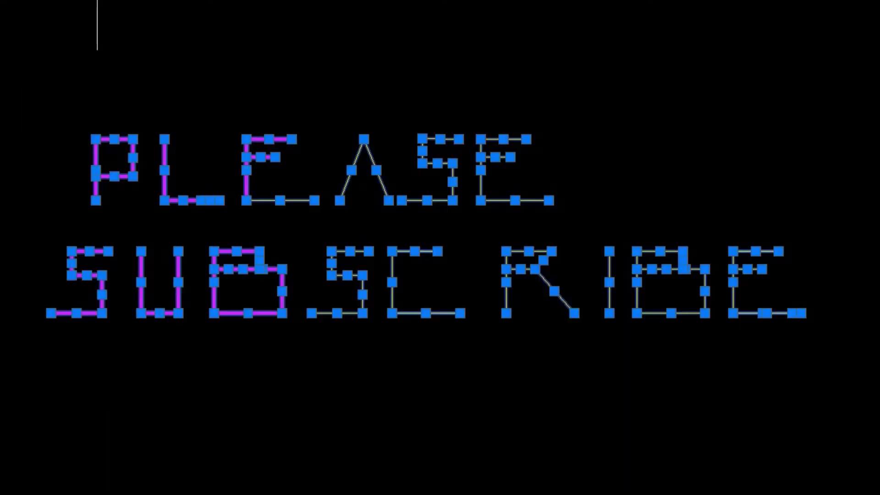